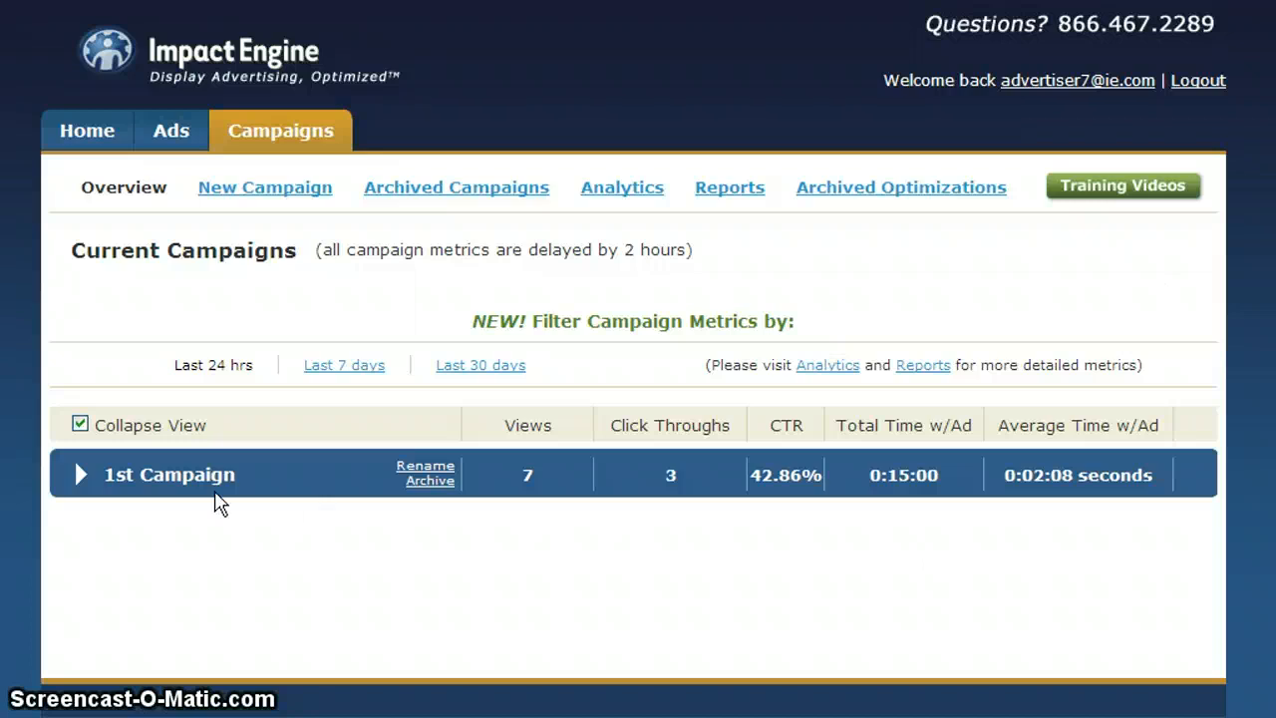
# - Expand 1st Campaign in the current campaigns and start a new ad placement for it
pyautogui.click(188, 476)
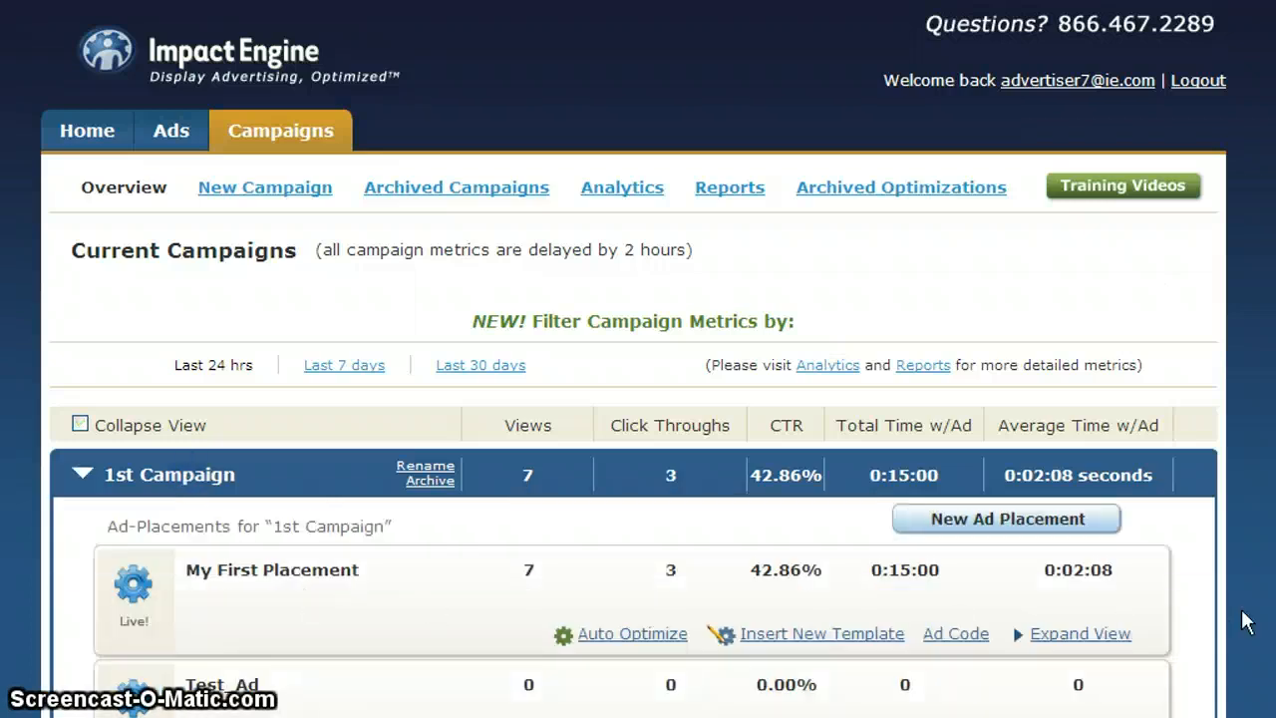
pyautogui.scroll(-1, 1188, 438)
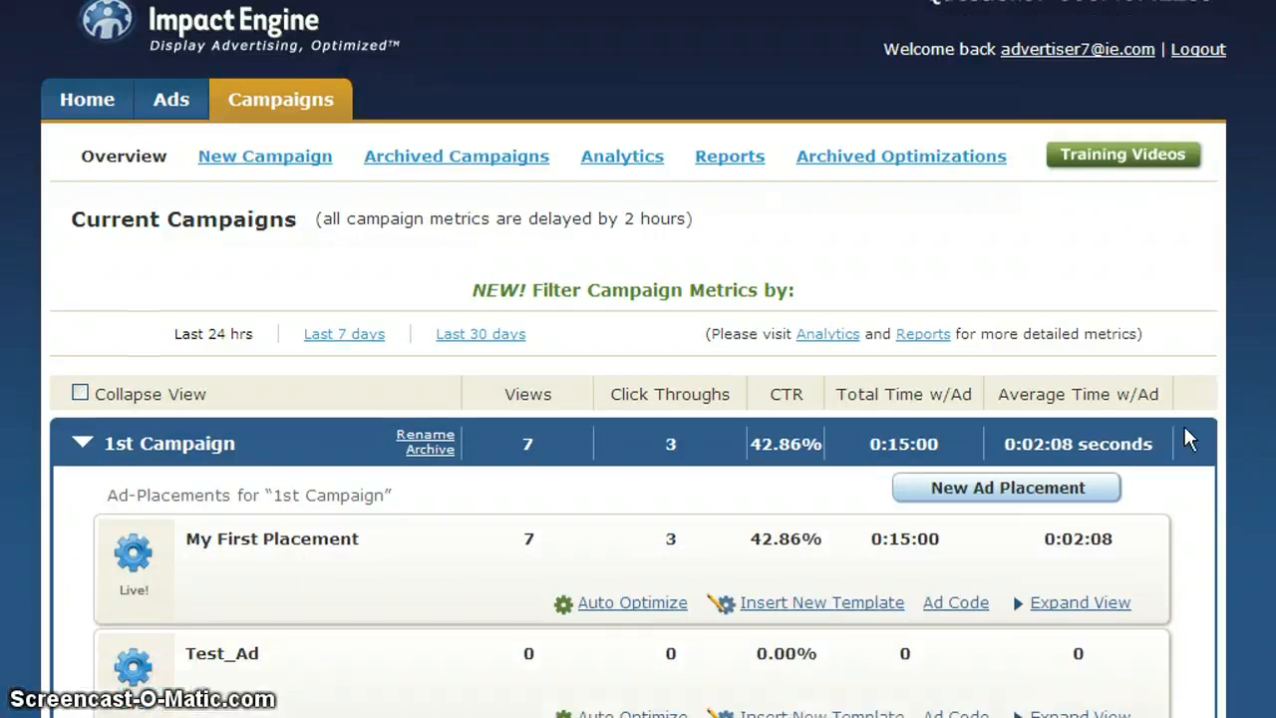
pyautogui.click(1011, 494)
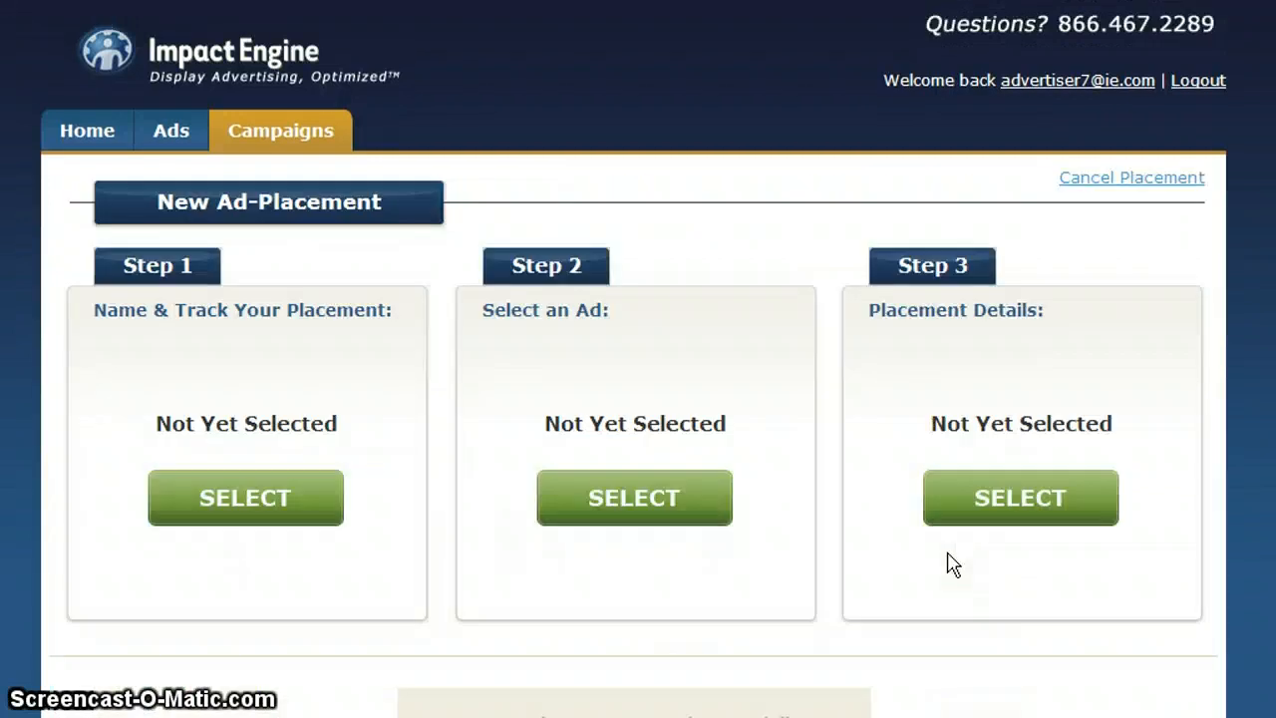
# - Name the new placement Exotic_Ad_Test, track it under 1st Campaign, and save the naming step
pyautogui.click(256, 503)
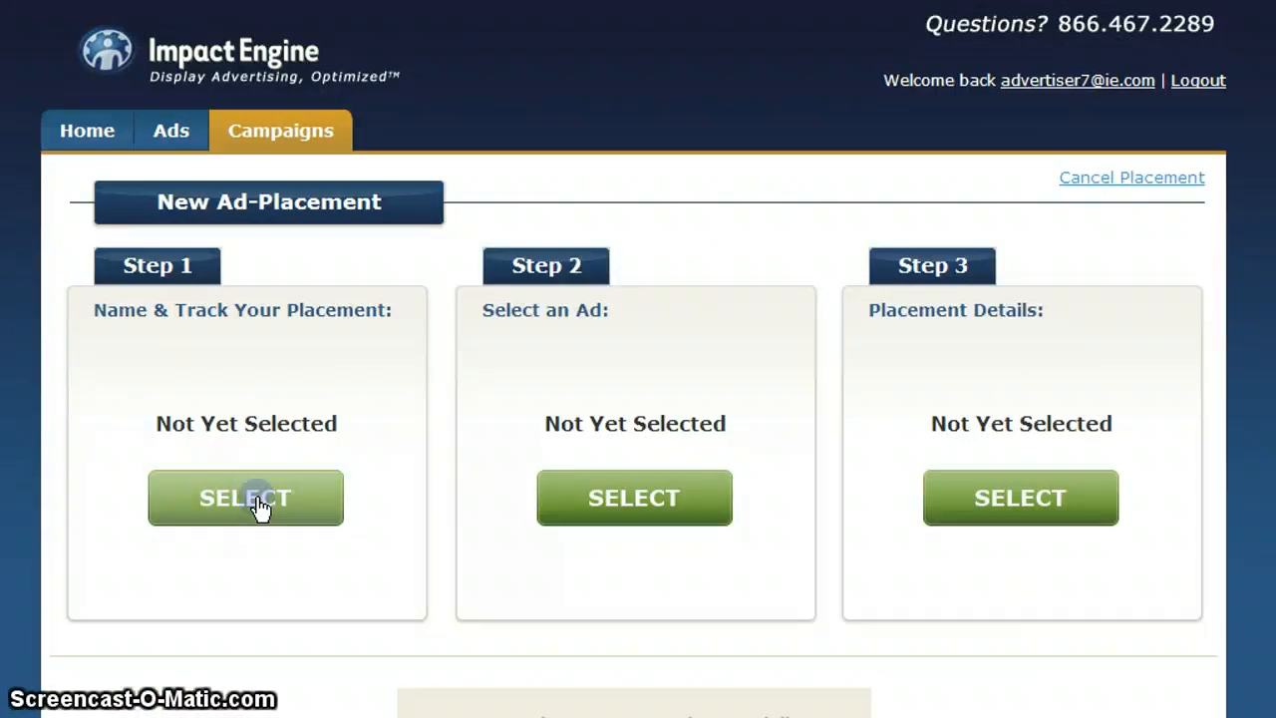
pyautogui.moveTo(424, 382); pyautogui.dragTo(29, 378)
pyautogui.write('Exoti')
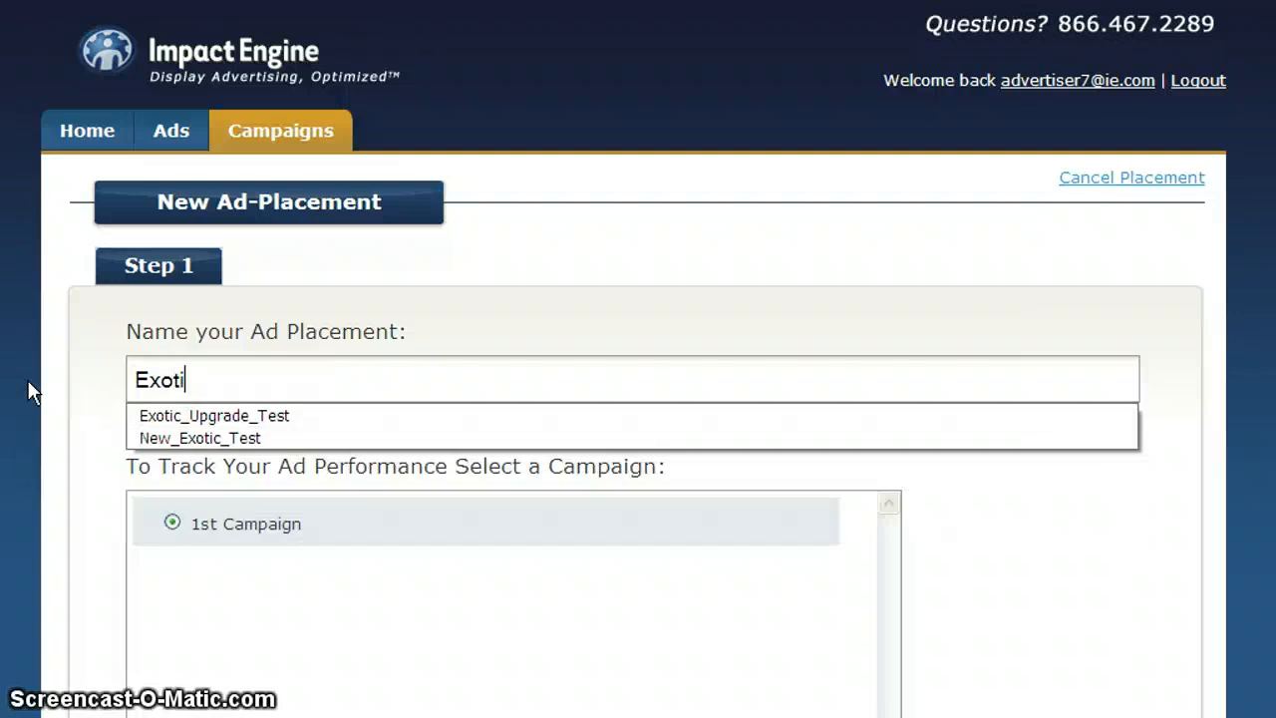
pyautogui.write('c_Ad_')
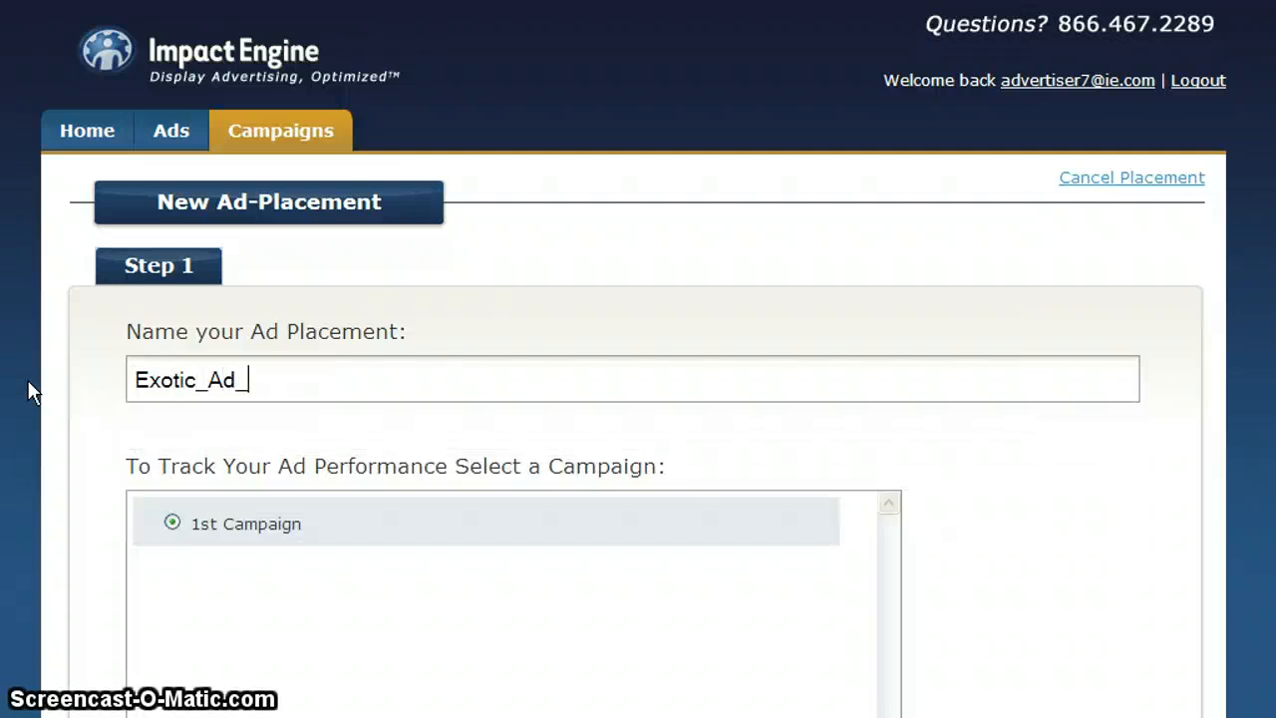
pyautogui.write('Test')
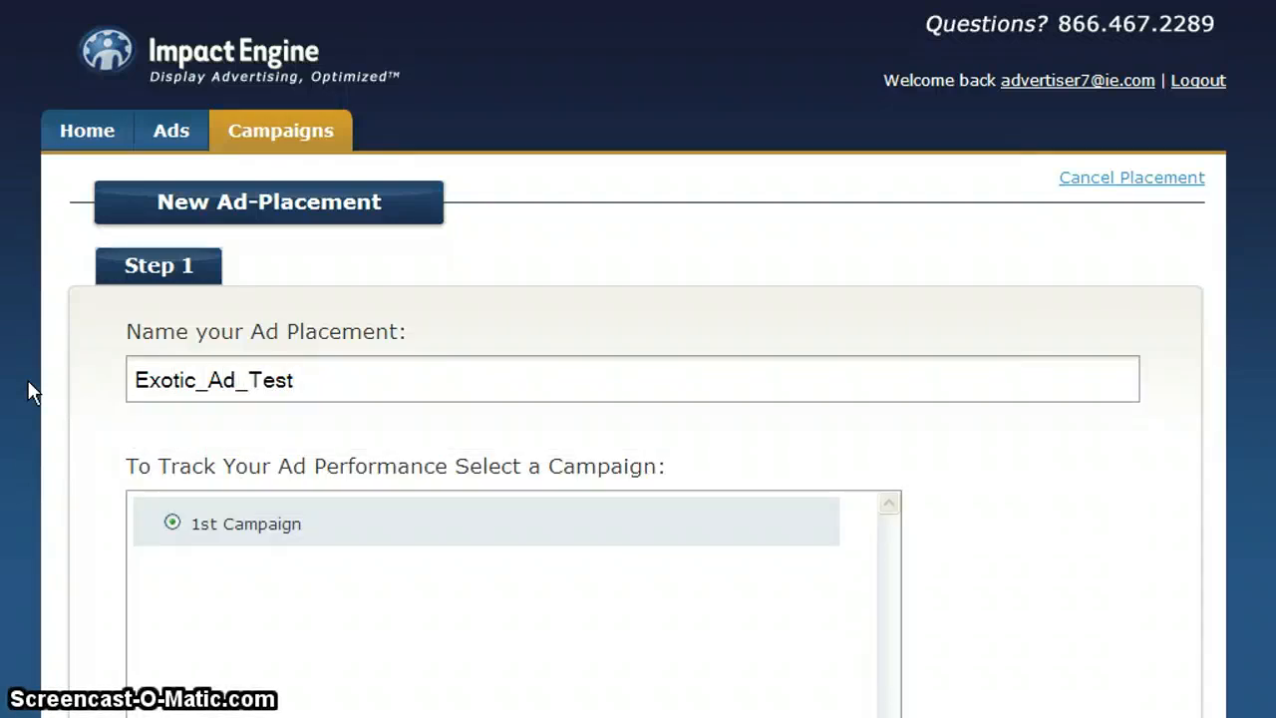
pyautogui.scroll(-3, 1217, 599)
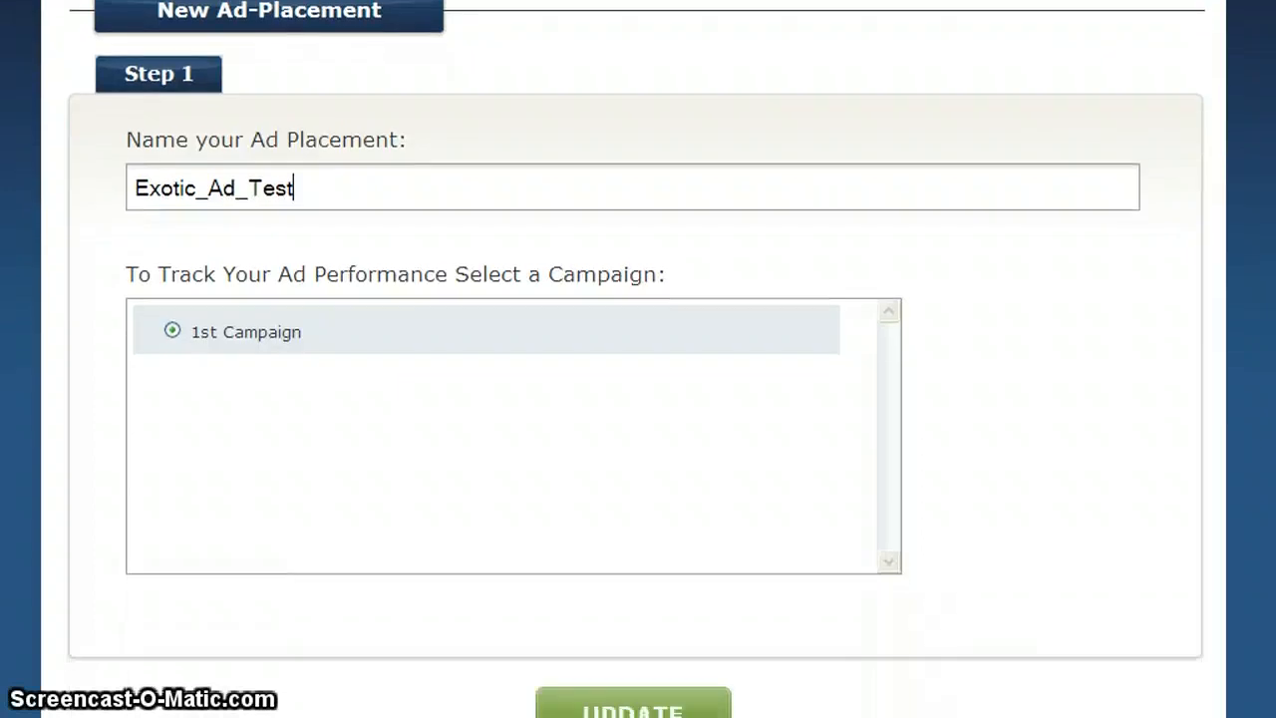
pyautogui.click(640, 687)
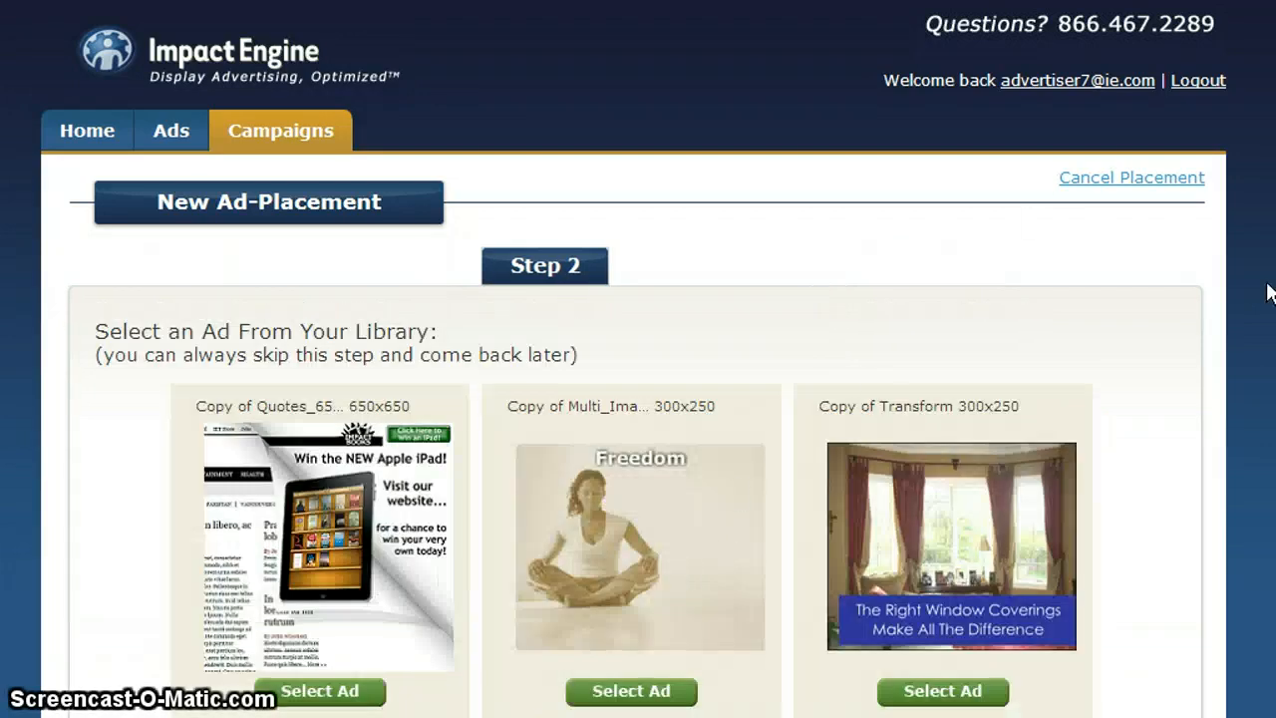
# - Assign the 650x650 Copy of Quotes ad from the library to the placement and set its ad network to Yahoo
pyautogui.scroll(-3, 1167, 429)
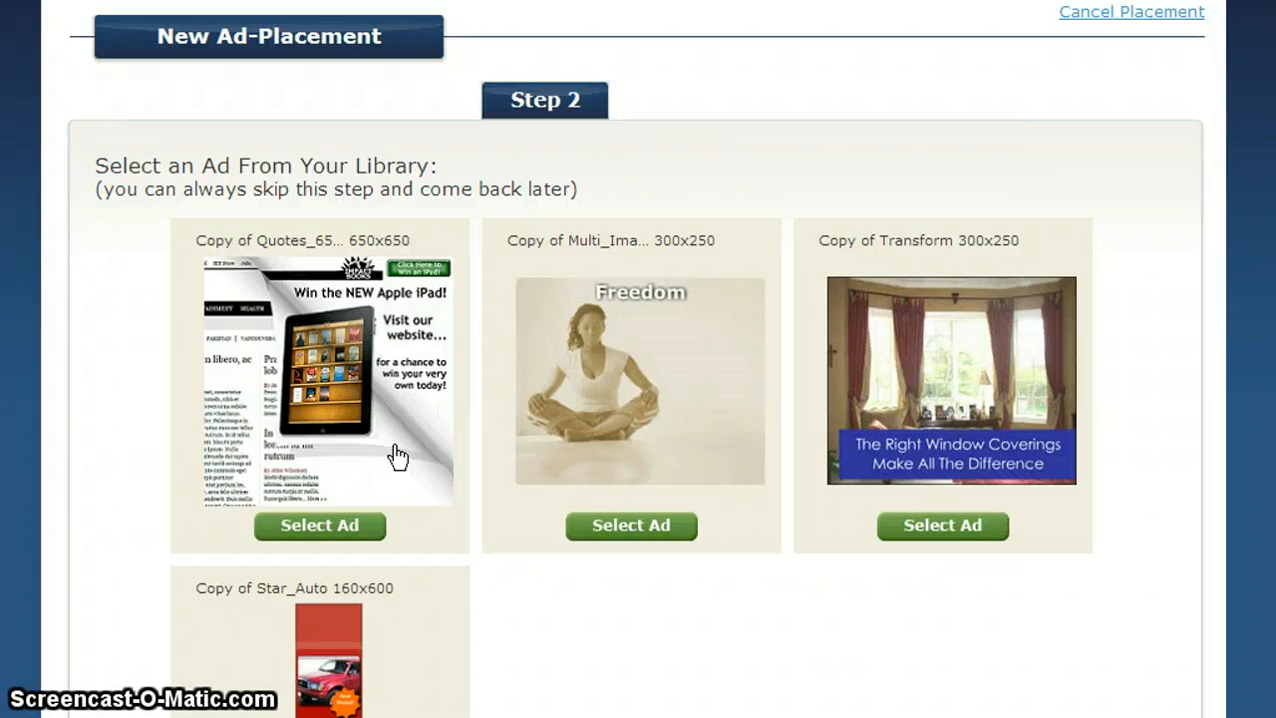
pyautogui.click(306, 535)
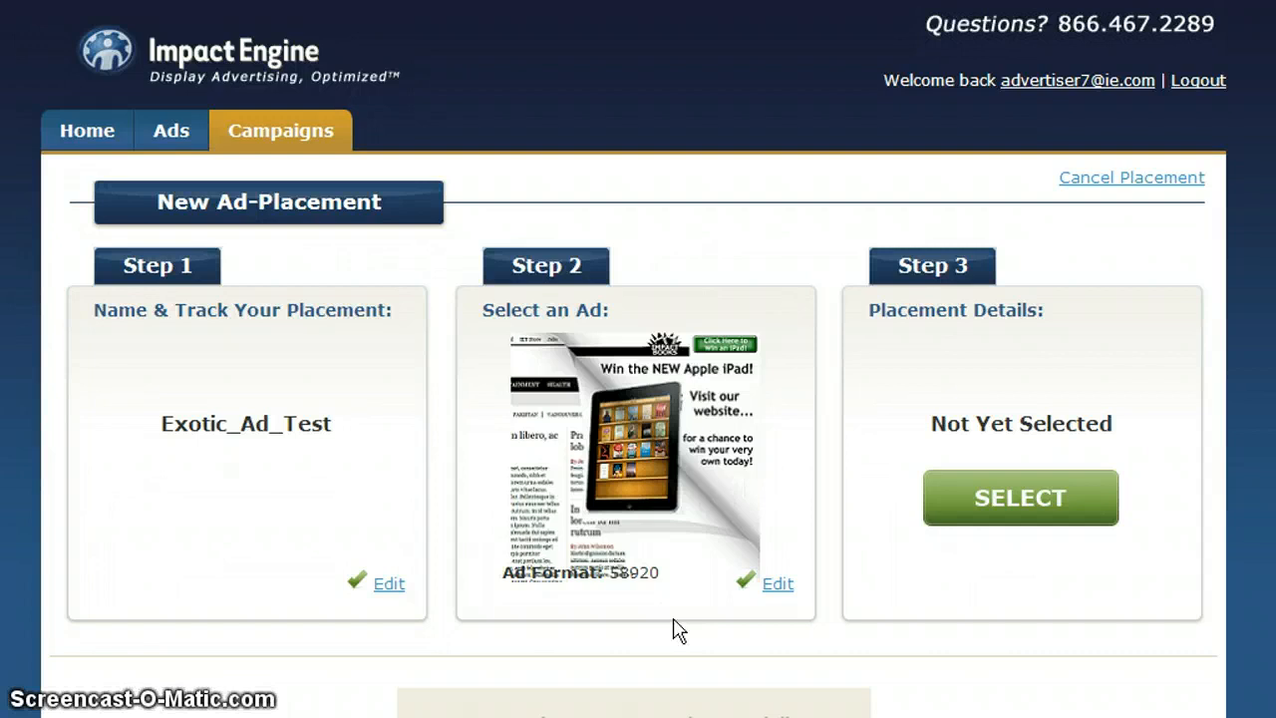
pyautogui.click(1019, 506)
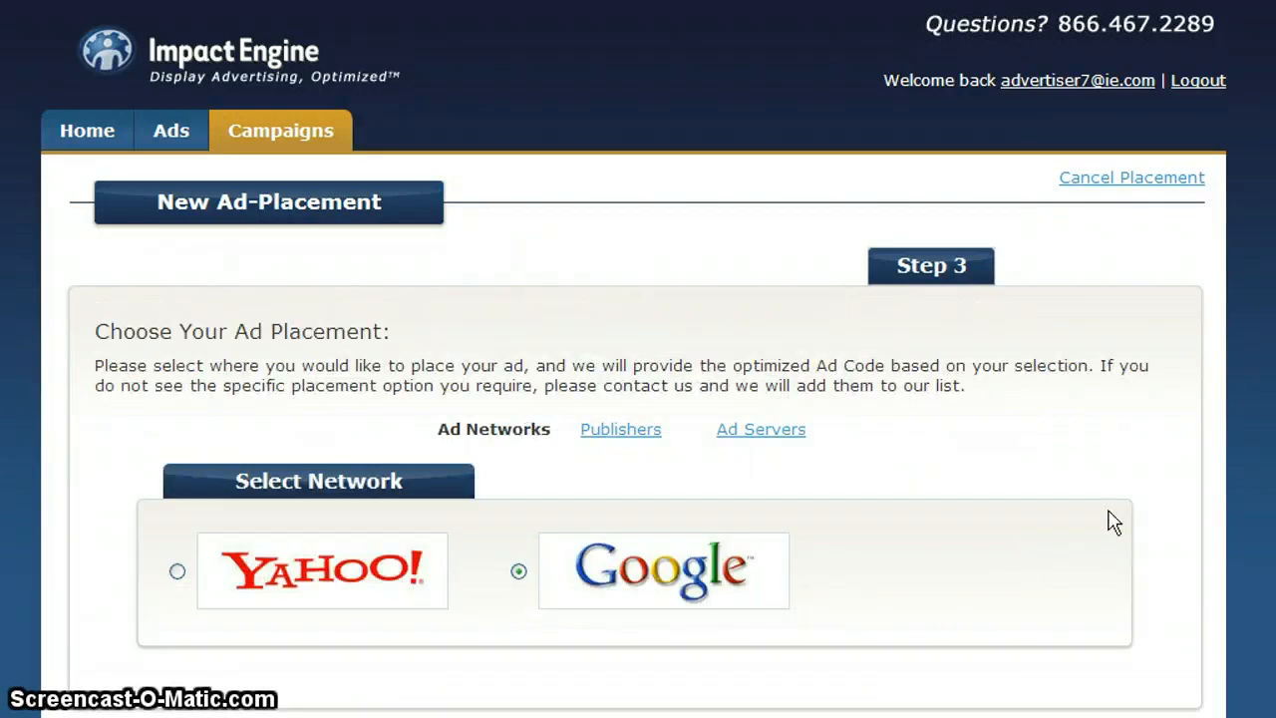
pyautogui.scroll(-3, 635, 399)
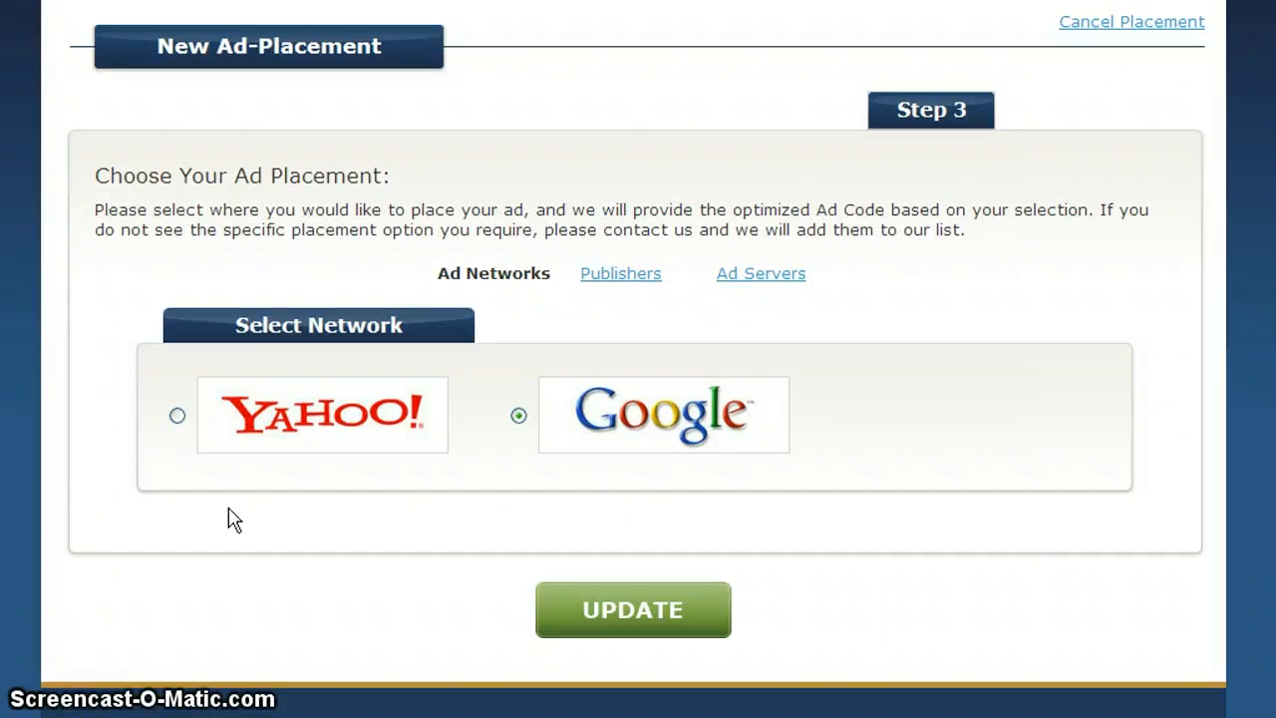
pyautogui.click(176, 416)
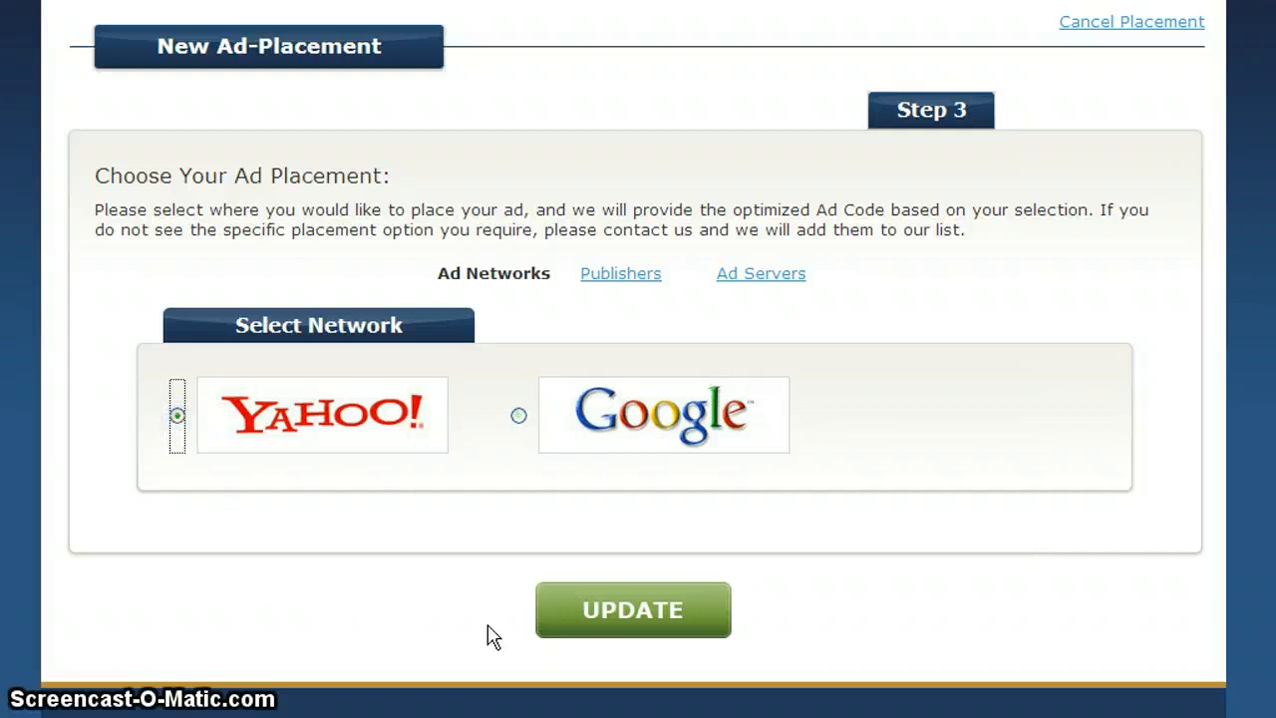
pyautogui.click(612, 613)
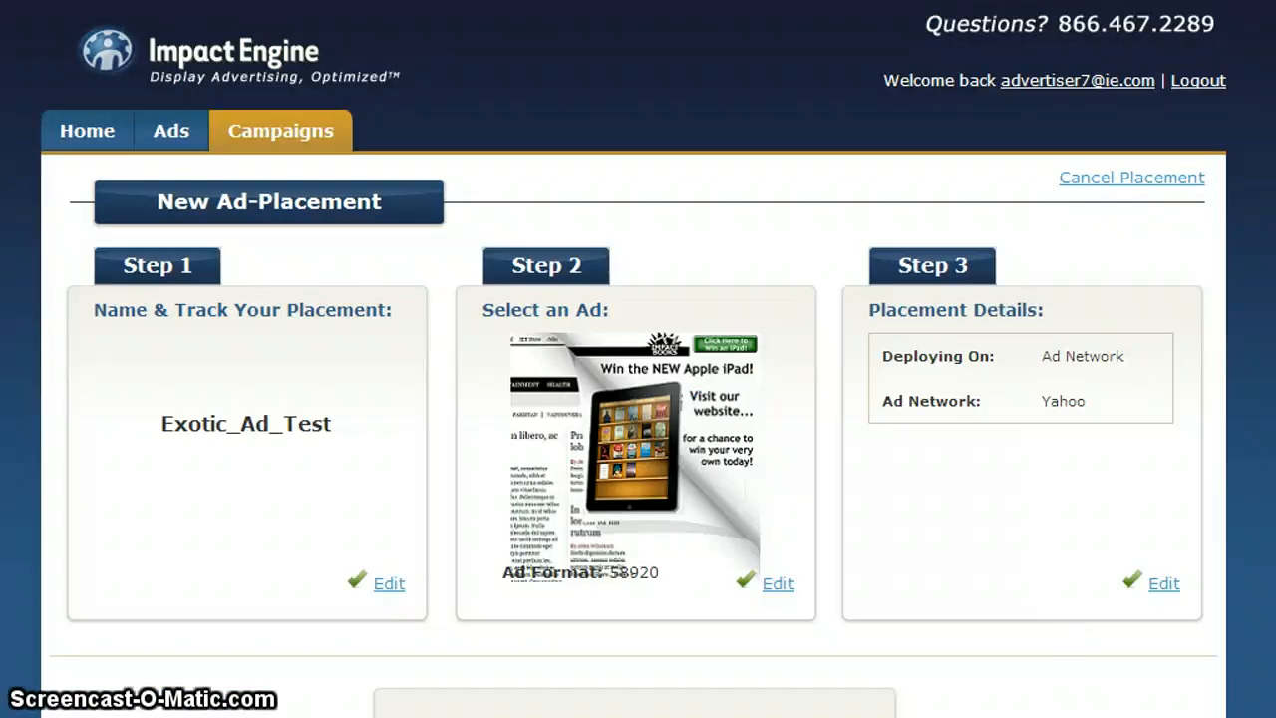
# - Continue to the exotic ad's page position settings and save them with Right justification, running on top of page, and 0-pixel shifts
pyautogui.scroll(-3, 638, 359)
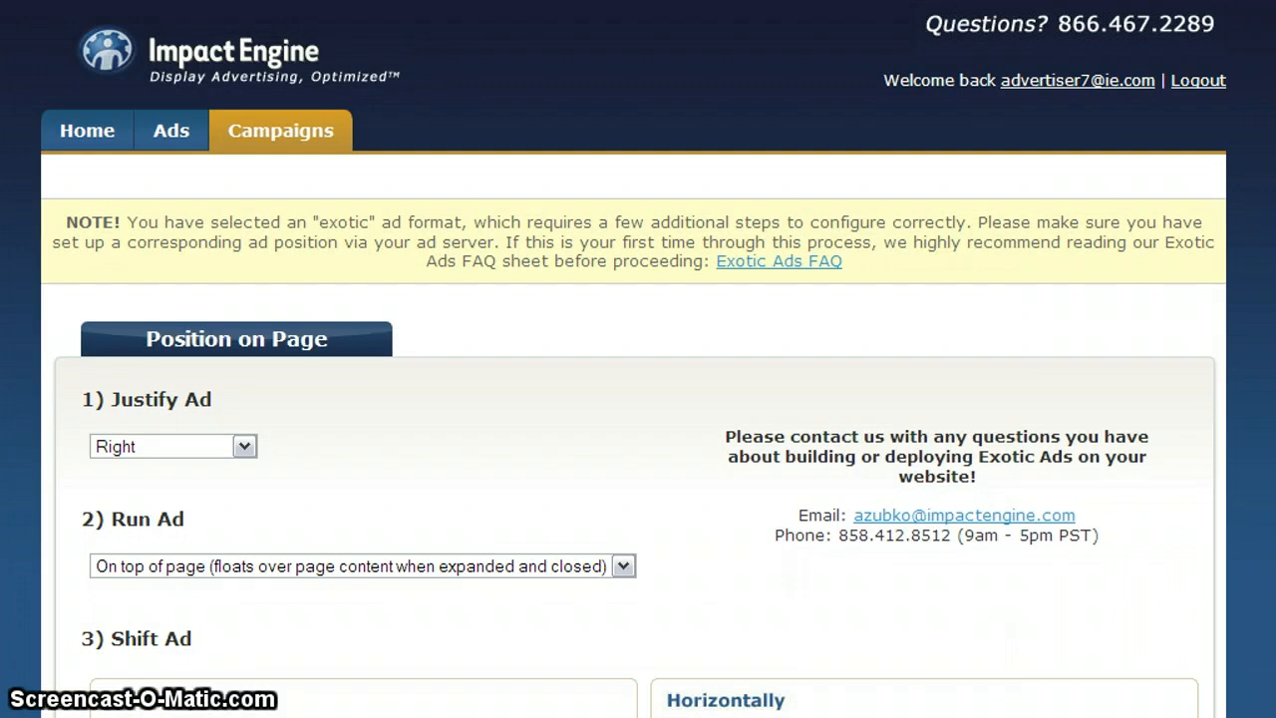
pyautogui.scroll(-3, 638, 399)
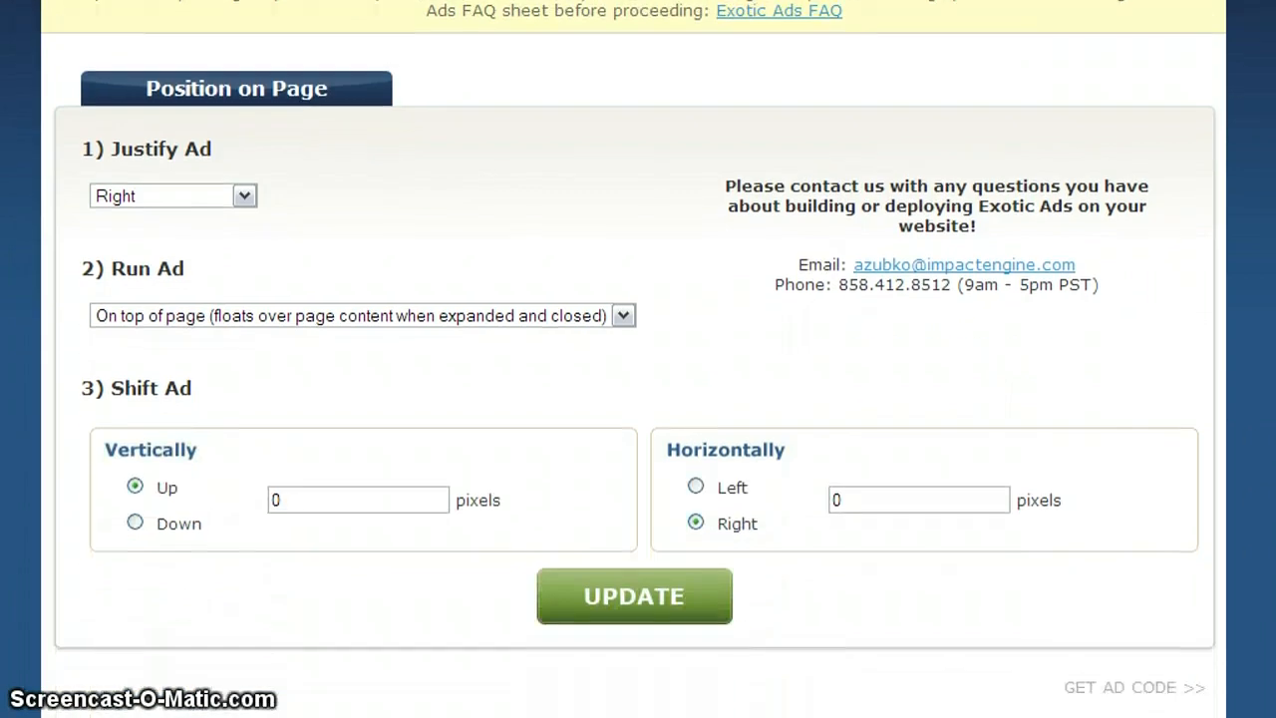
pyautogui.click(250, 202)
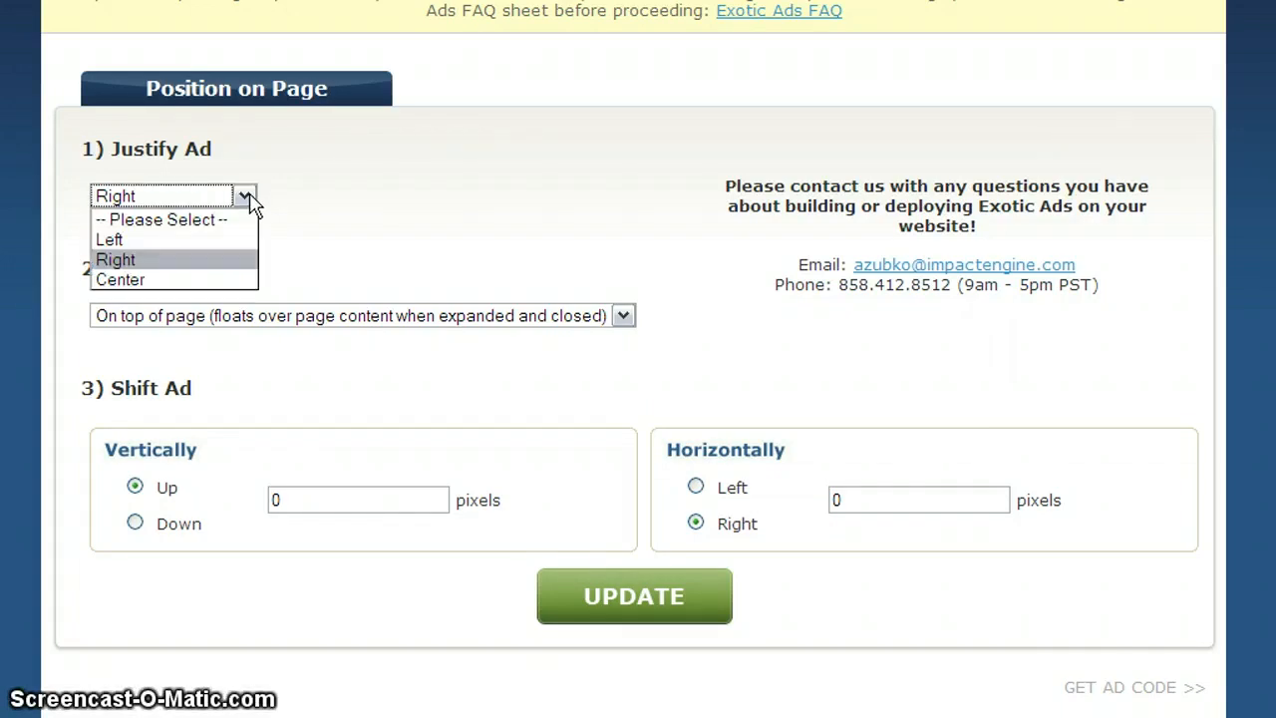
pyautogui.click(249, 201)
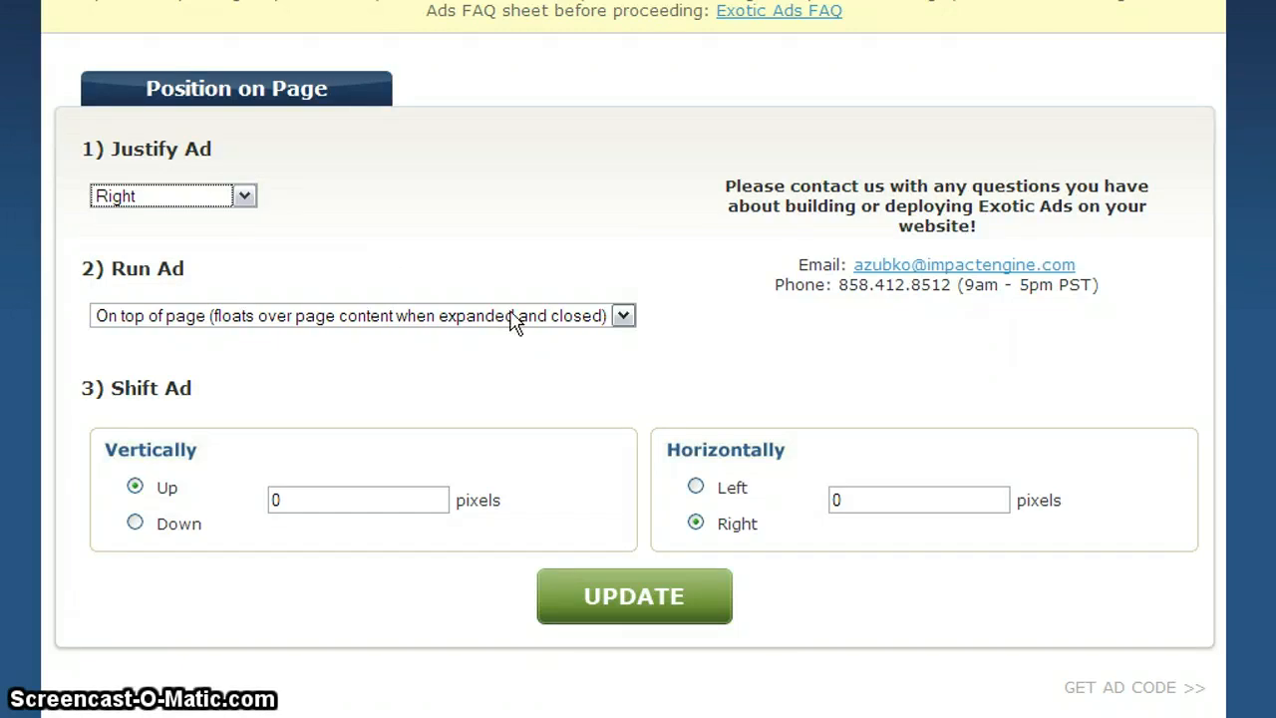
pyautogui.click(629, 318)
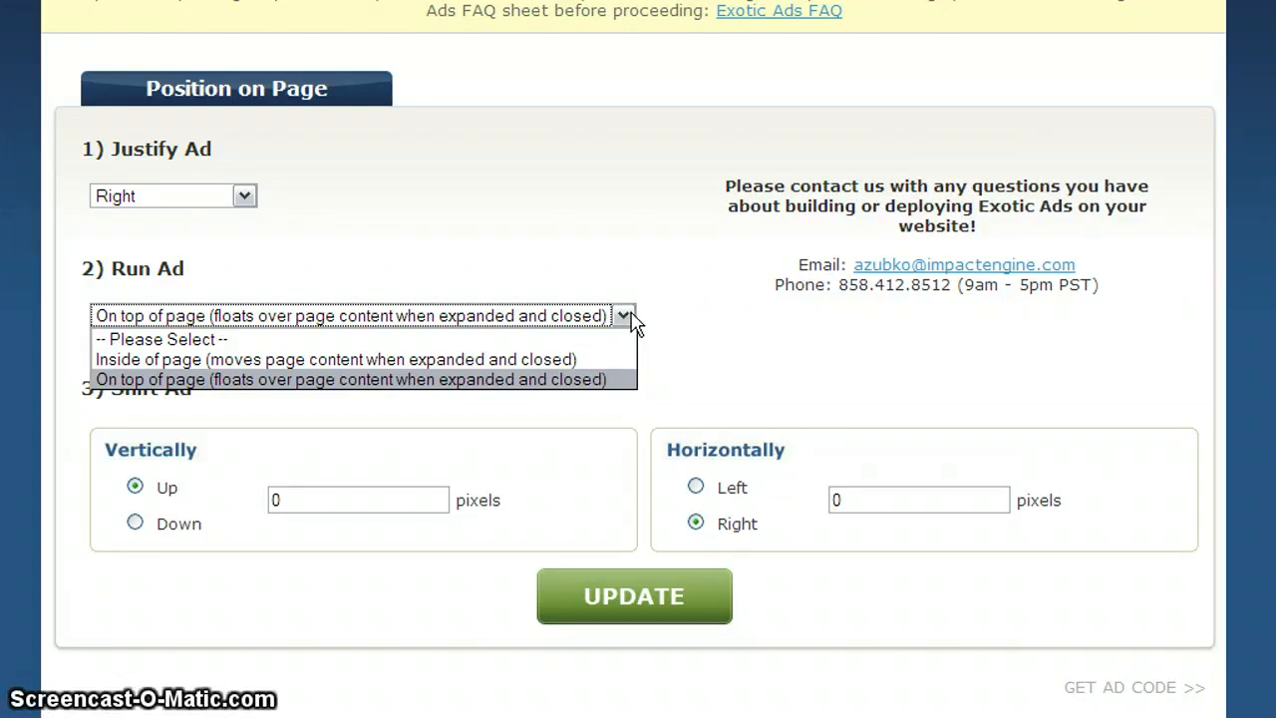
pyautogui.click(534, 380)
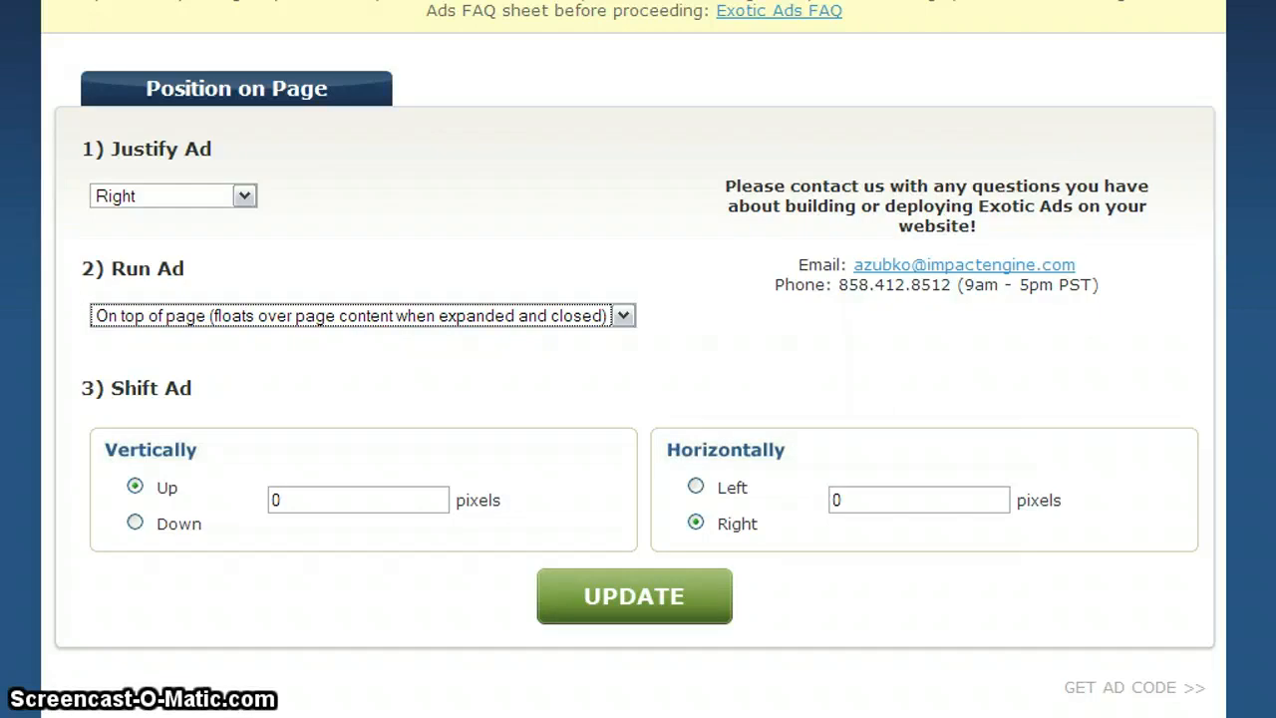
pyautogui.scroll(-1, 755, 521)
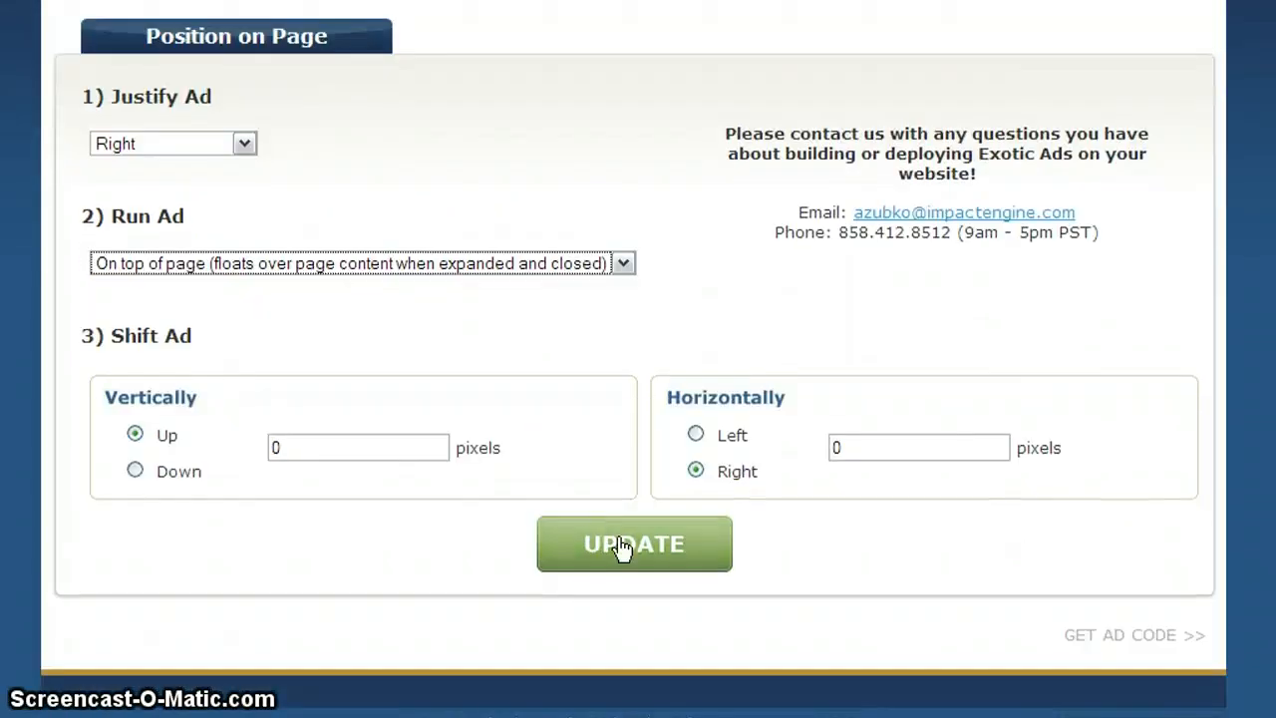
pyautogui.click(620, 546)
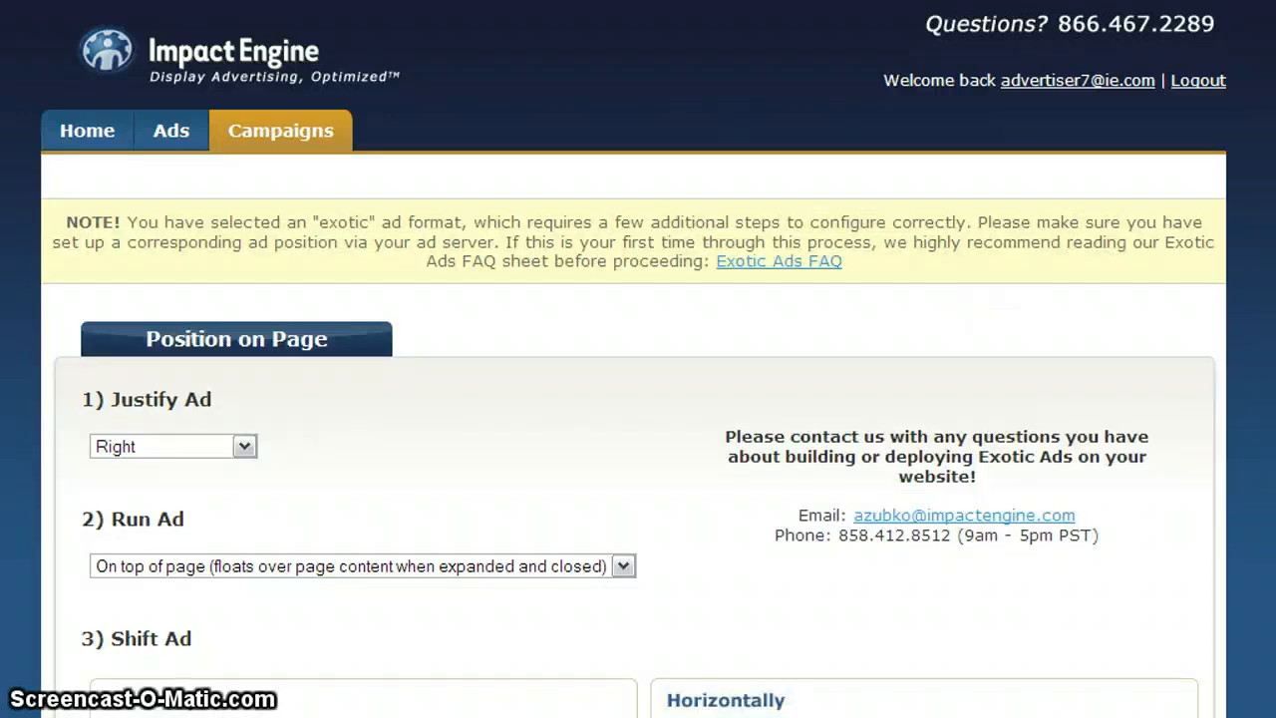
# - Get the ad code for the configured exotic ad placement
pyautogui.scroll(-2, 638, 359)
pyautogui.scroll(-2, 639, 359)
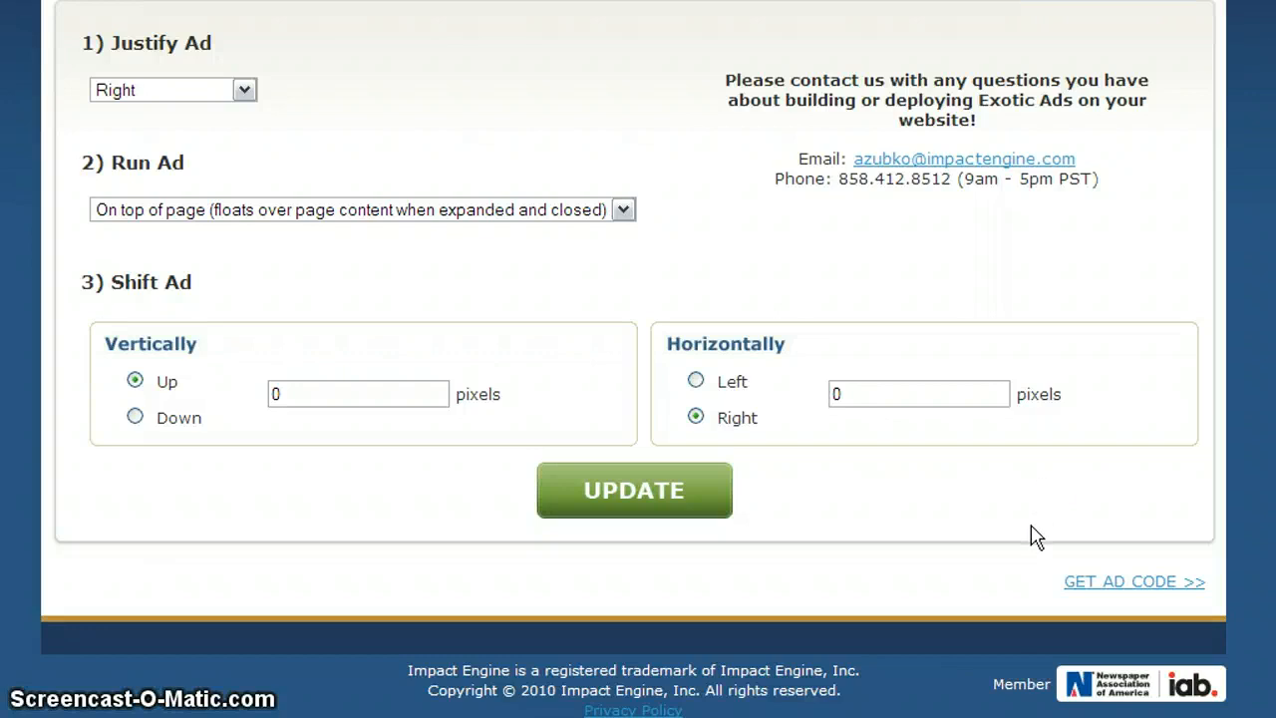
pyautogui.click(1121, 591)
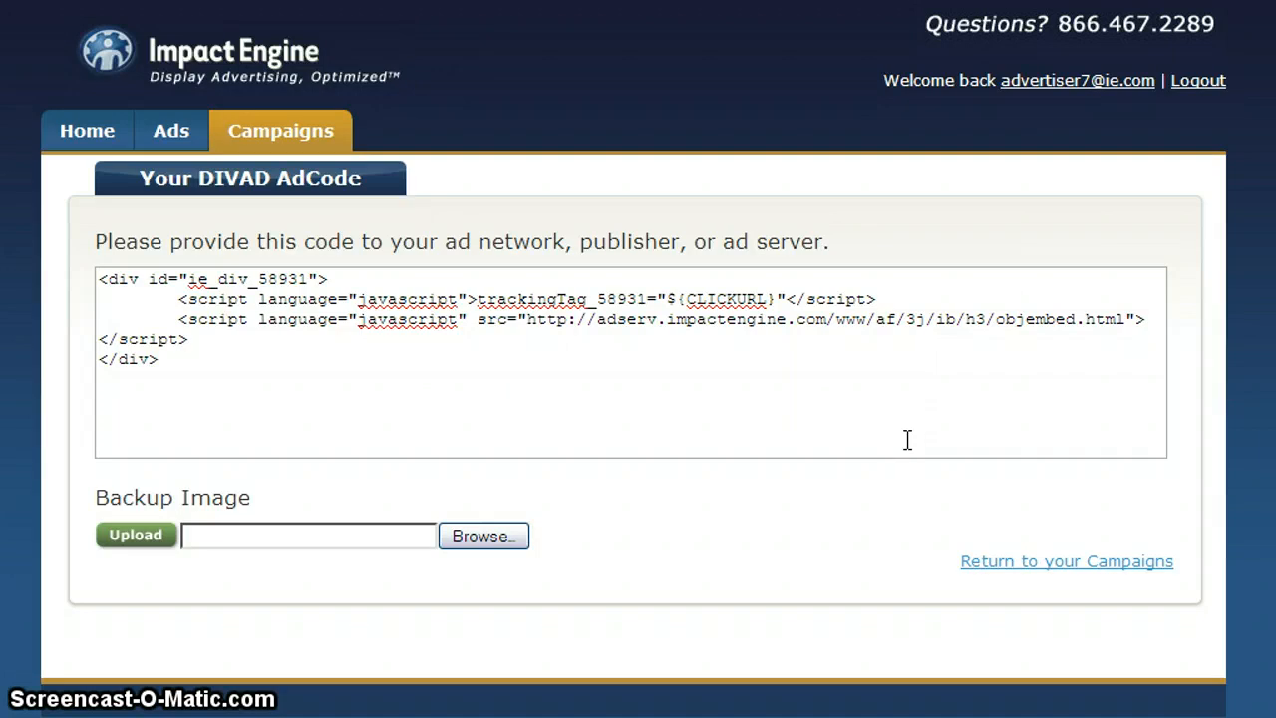
# - Replace the ${CLICKURL} macro in the ad code's tracking tag with %%ADSYS%%
pyautogui.click(564, 320)
pyautogui.moveTo(522, 319); pyautogui.dragTo(1049, 324)
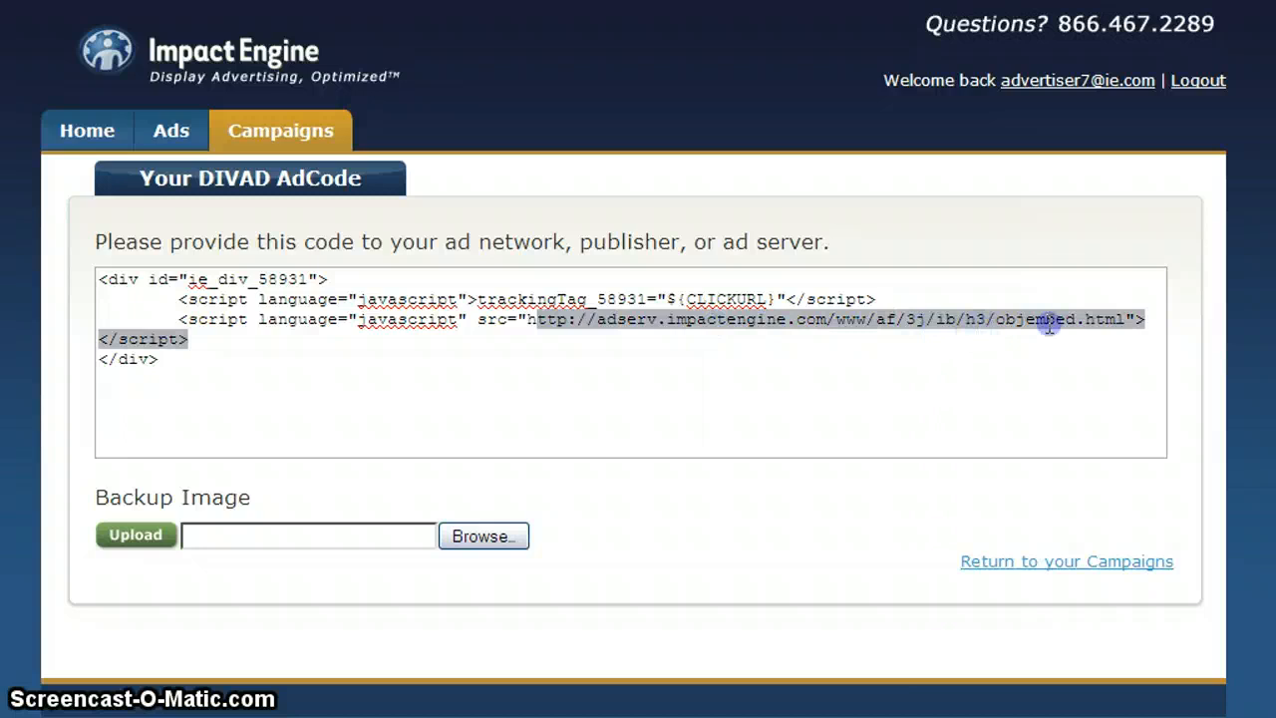
pyautogui.click(1049, 325)
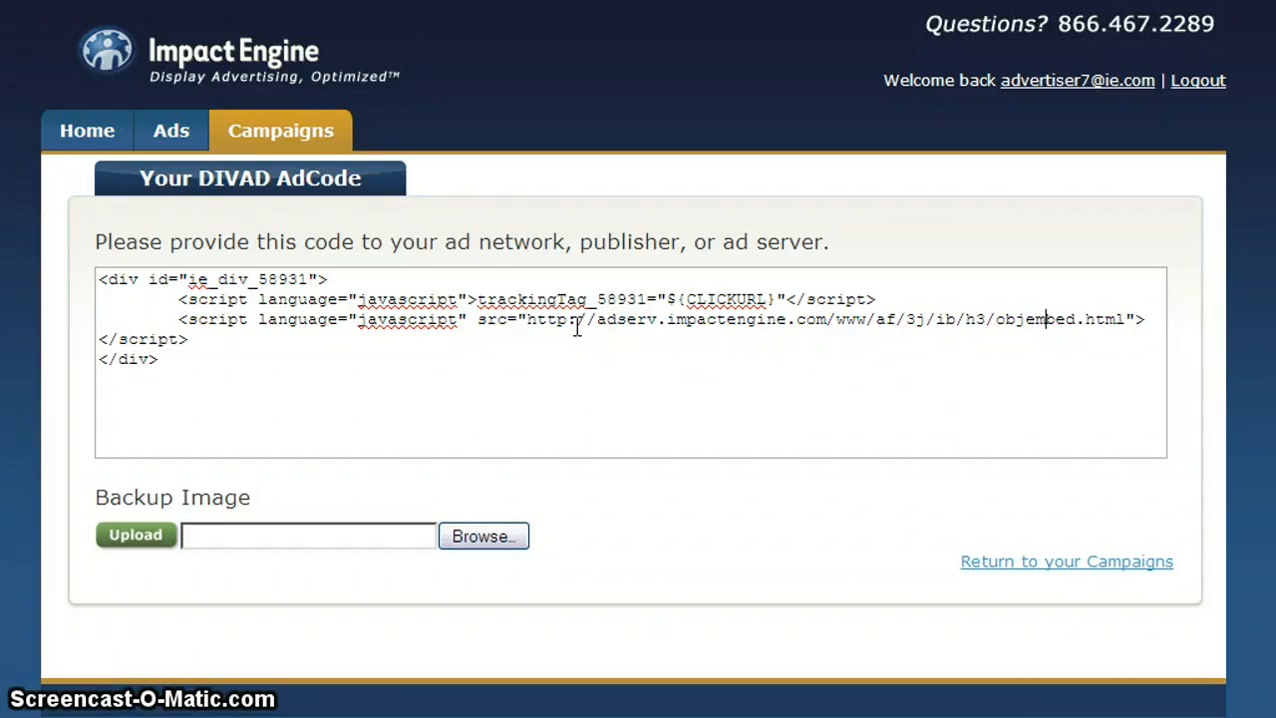
pyautogui.moveTo(488, 298); pyautogui.dragTo(661, 298)
pyautogui.click(664, 300)
pyautogui.click(775, 304)
pyautogui.moveTo(664, 302); pyautogui.dragTo(774, 303)
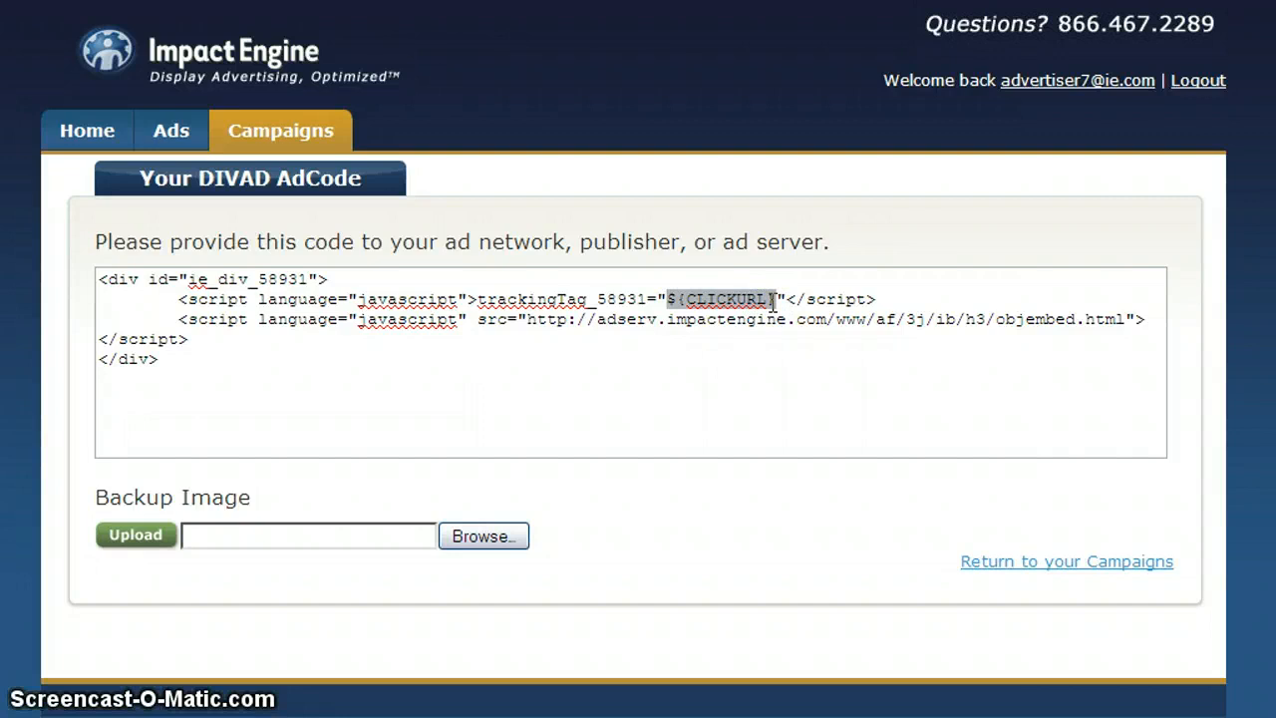
pyautogui.write('%%ADSYS%%')
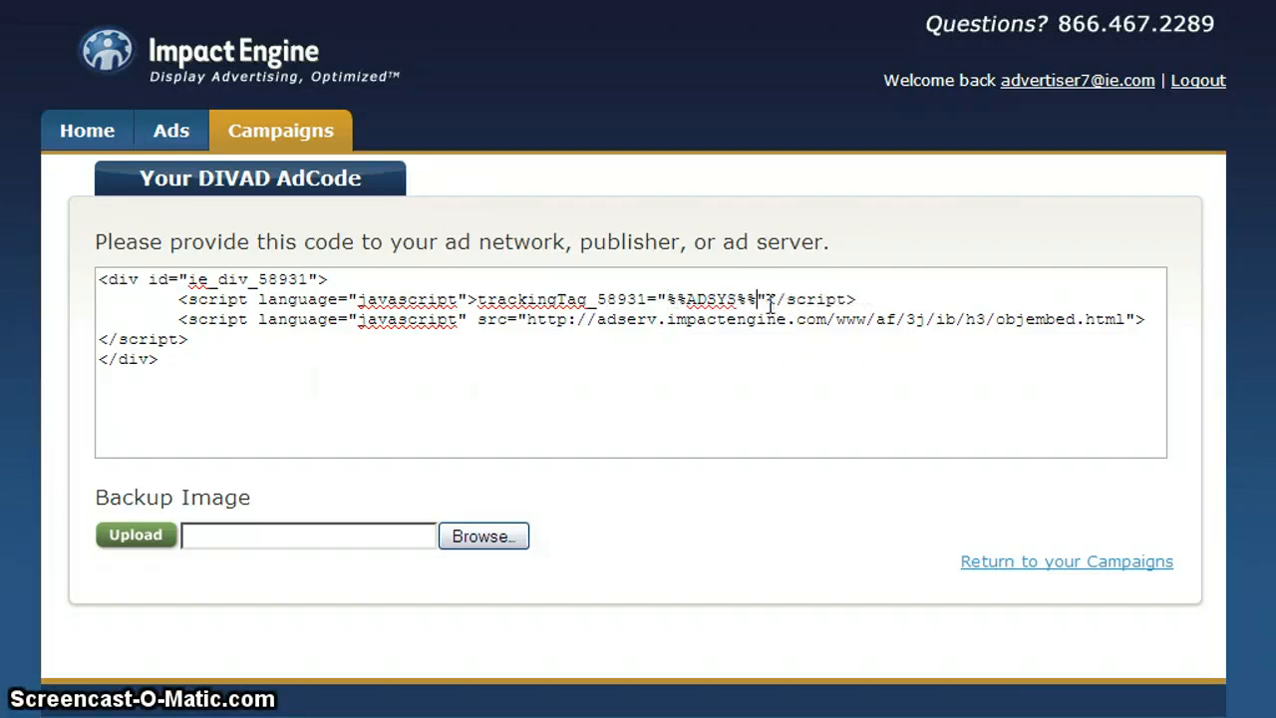
# - Highlight the word ADSYS within the tracking tag's macro in the ad code
pyautogui.click(667, 299)
pyautogui.click(660, 300)
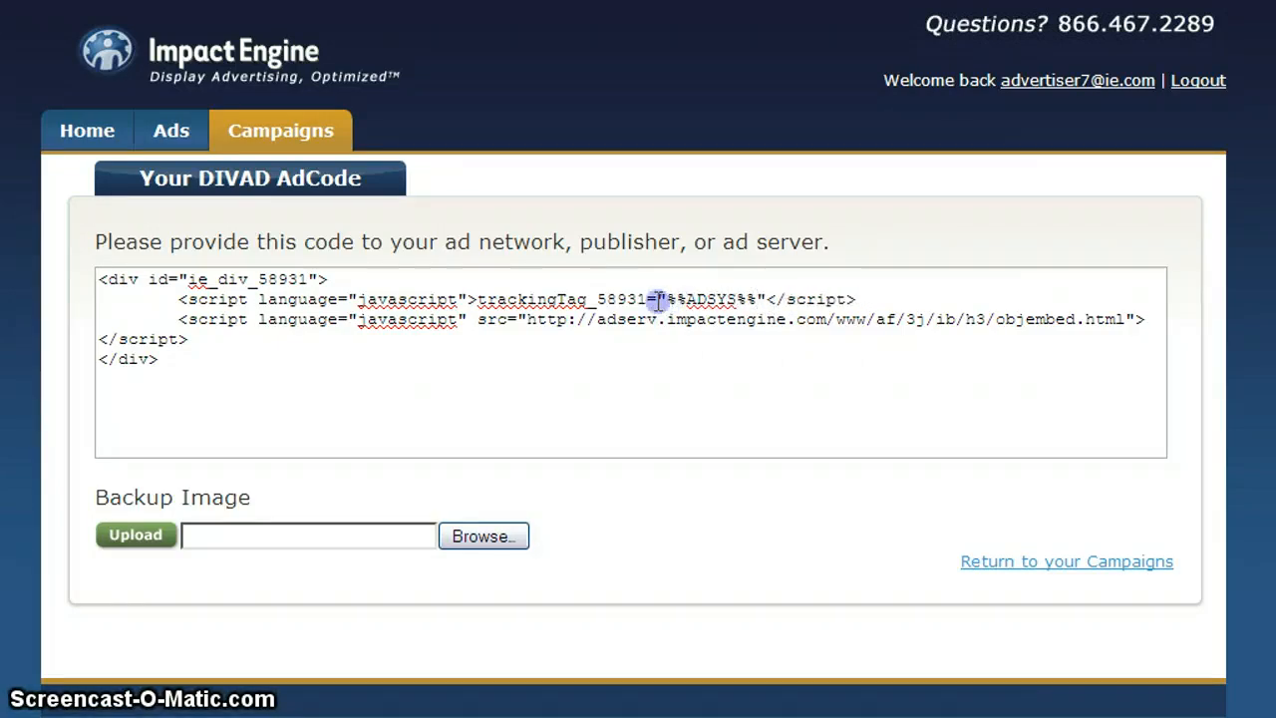
pyautogui.click(753, 305)
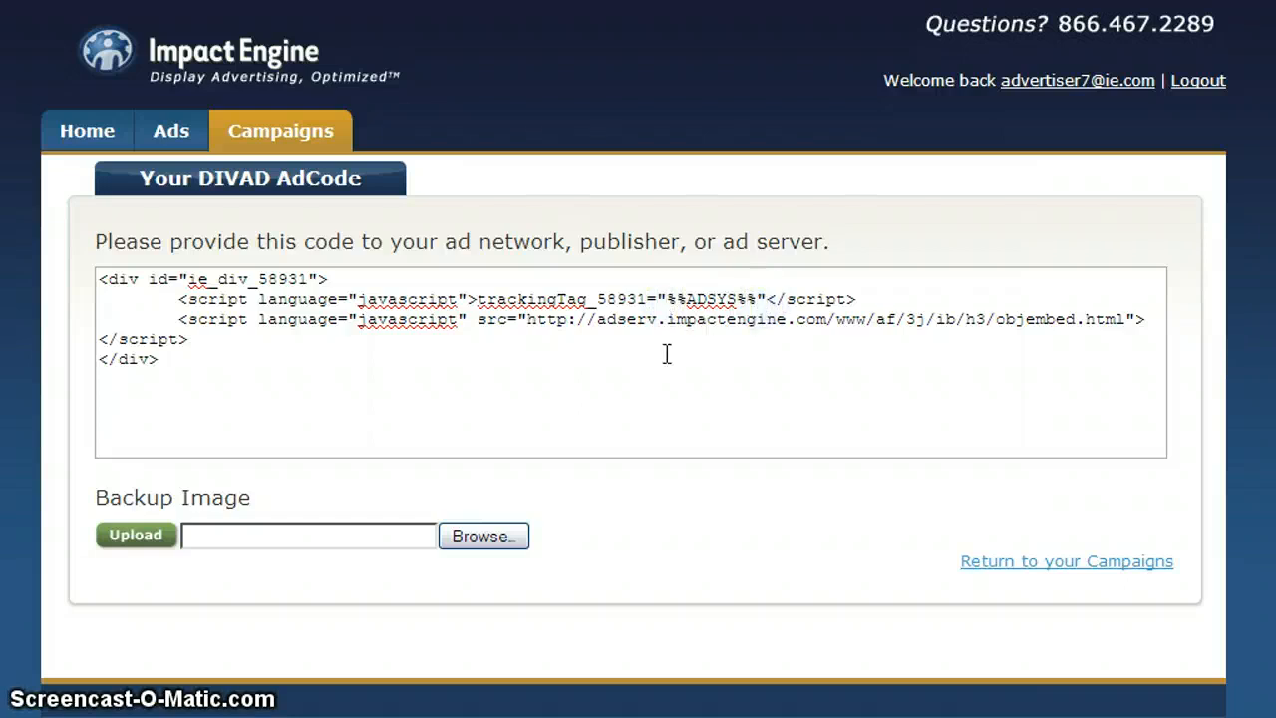
pyautogui.doubleClick(718, 317)
pyautogui.doubleClick(714, 299)
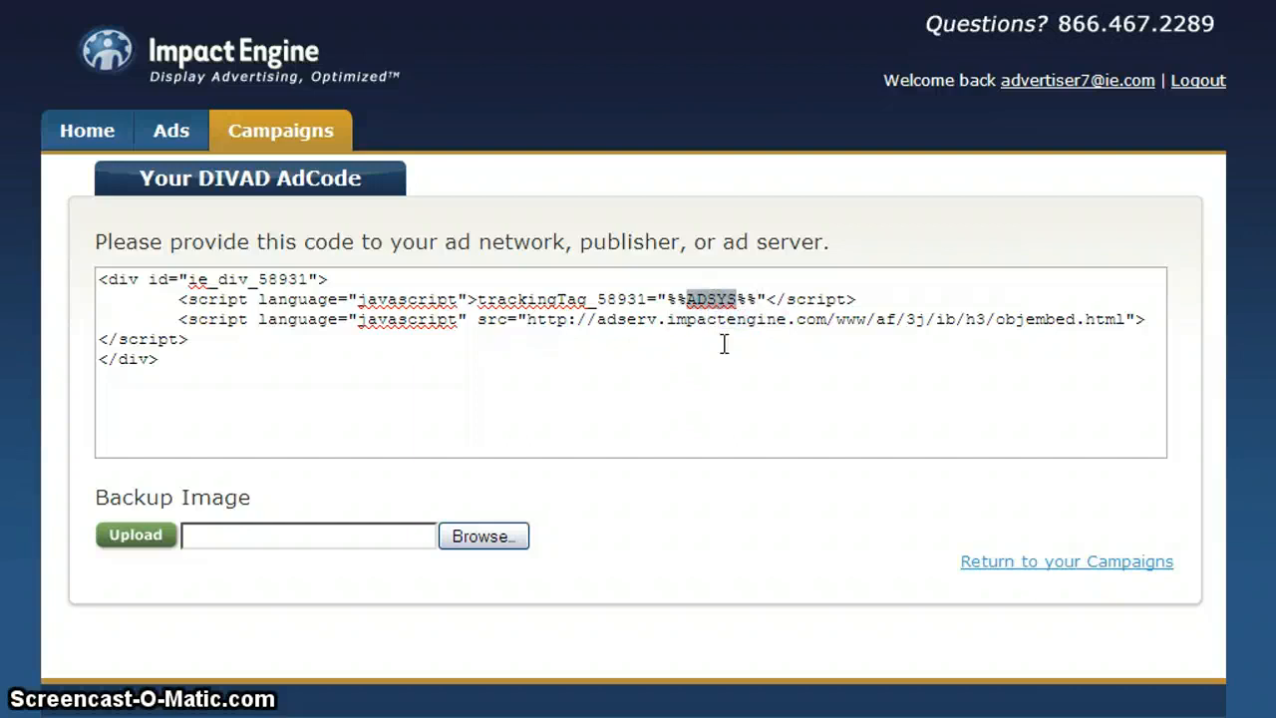